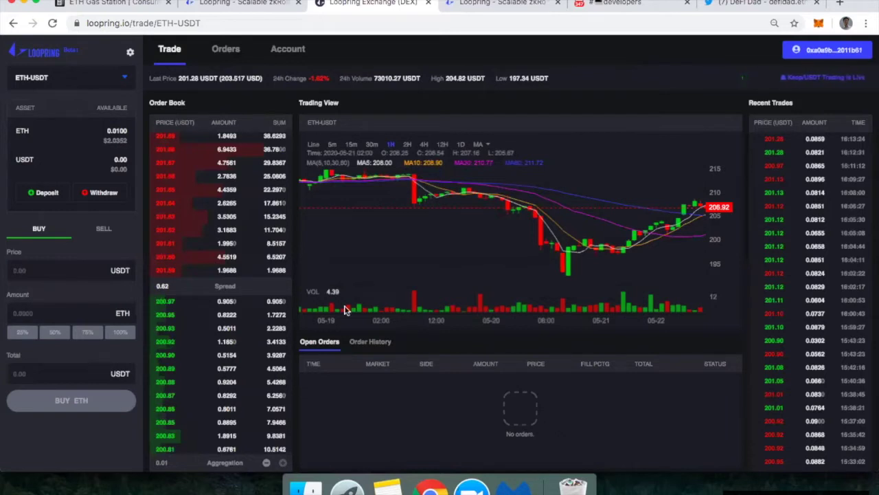
# Step: Switch to the loopring.org tab showing the Secure, High Throughput and Low Cost overview
pyautogui.click(217, 2)
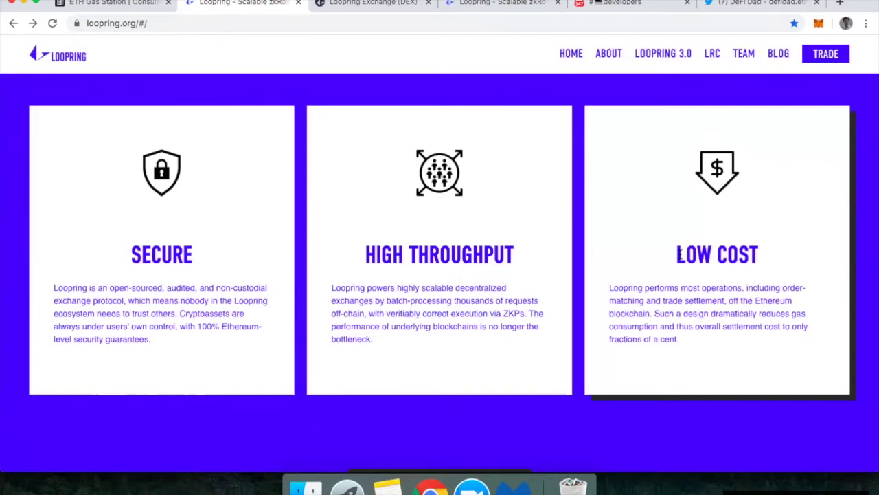
# Step: Switch to ETH Gas Station to see 28, 26 and 25 Gwei for Fast, Standard and Safe Low
pyautogui.click(115, 5)
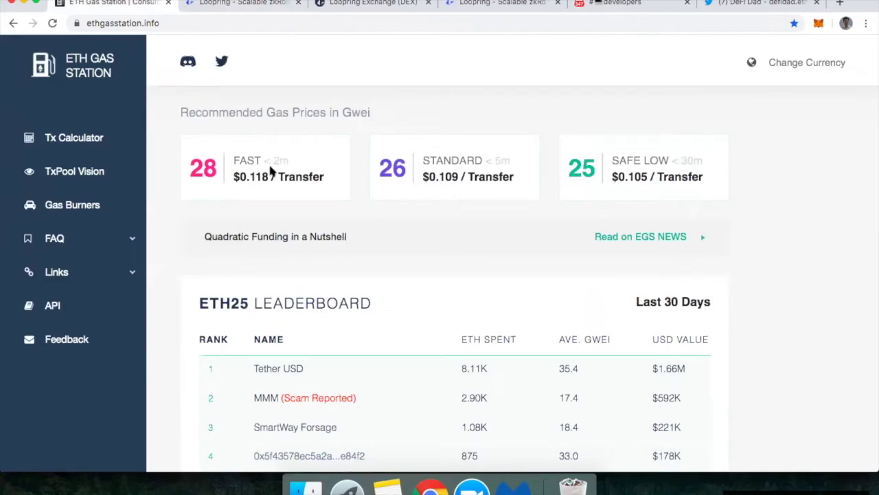
# Step: Go back to the Loopring website tab on the way to the ETH-USDT exchange page
pyautogui.click(207, 3)
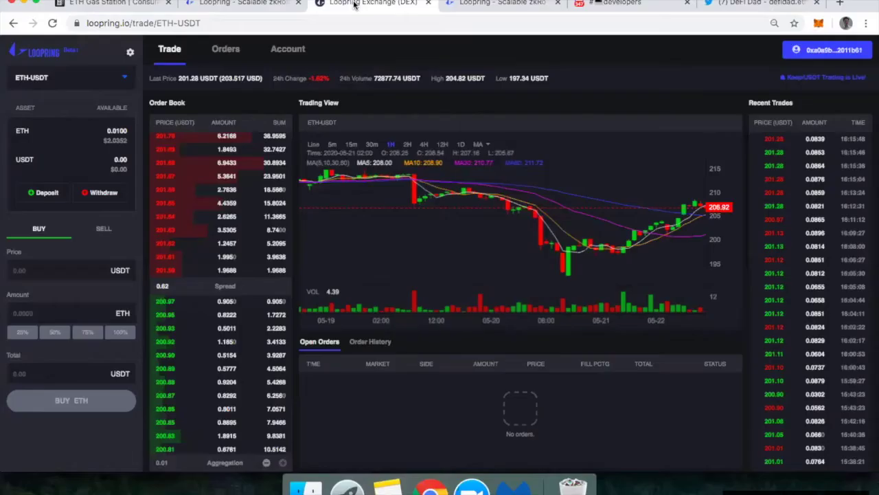
# Step: Return via loopring.org to the ETH-USDT page showing 0.0100 ETH and 0.00 USDT
pyautogui.click(261, 4)
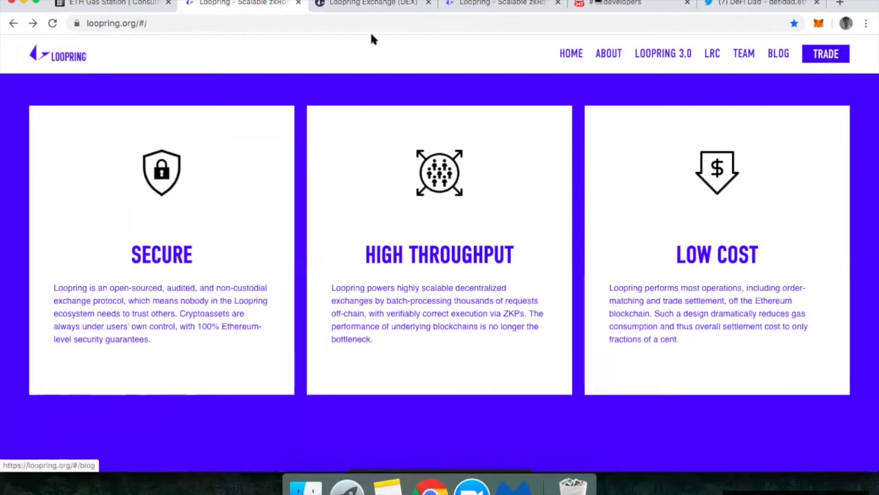
pyautogui.click(359, 5)
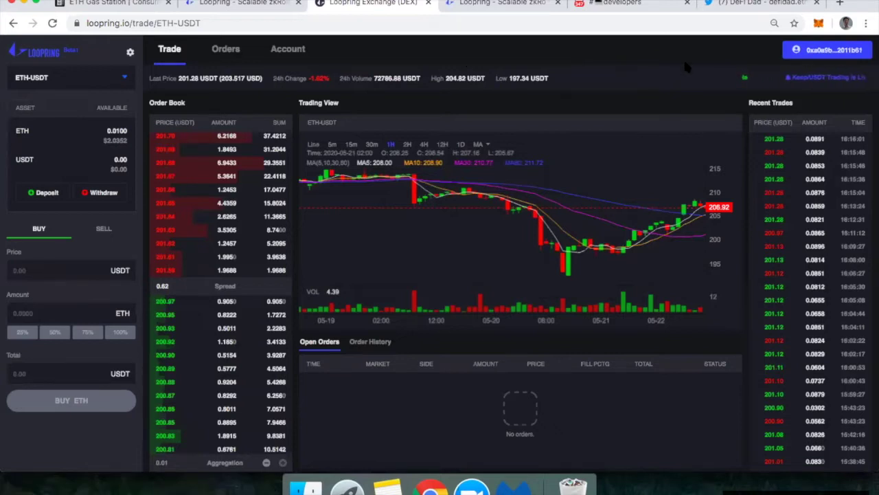
# Step: Start Register Account from the wallet panel and focus the empty referral code field
pyautogui.click(798, 60)
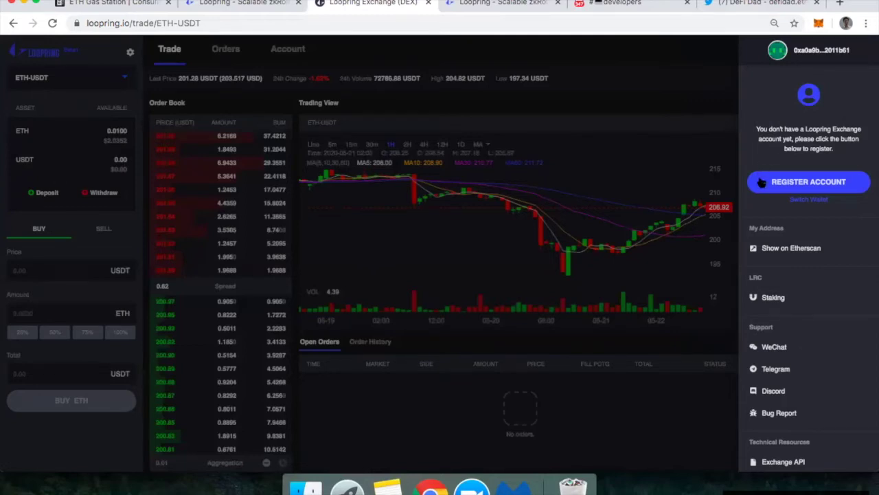
pyautogui.click(761, 182)
pyautogui.click(377, 334)
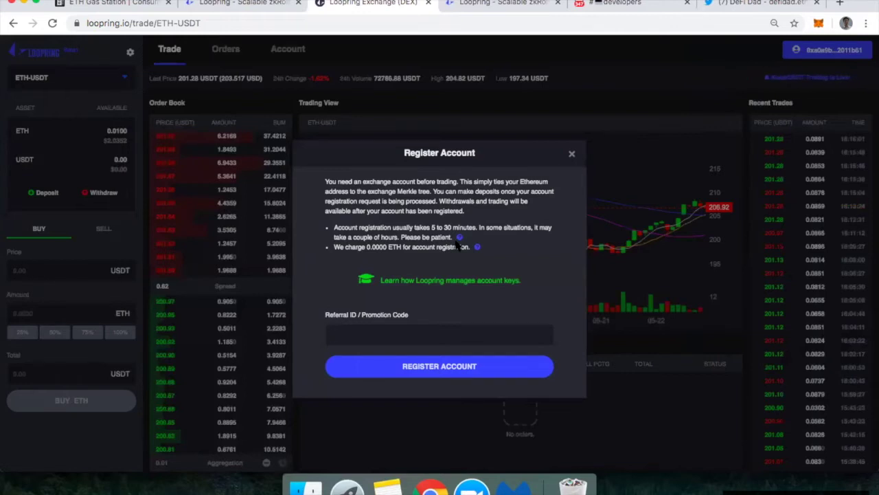
# Step: Enter the referral code in the Register Account form
pyautogui.click(353, 335)
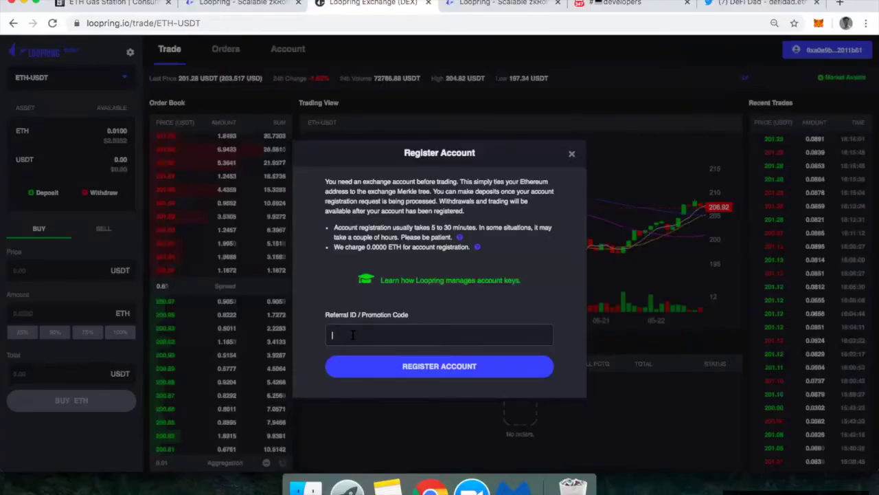
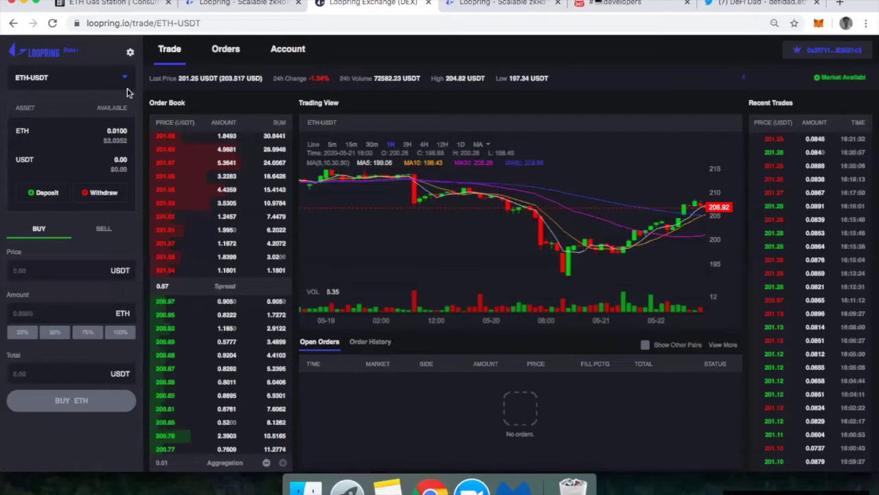
# Step: Submit a deposit of 100 DAI - Dai Stablecoin in the Make a Deposit form
pyautogui.click(47, 194)
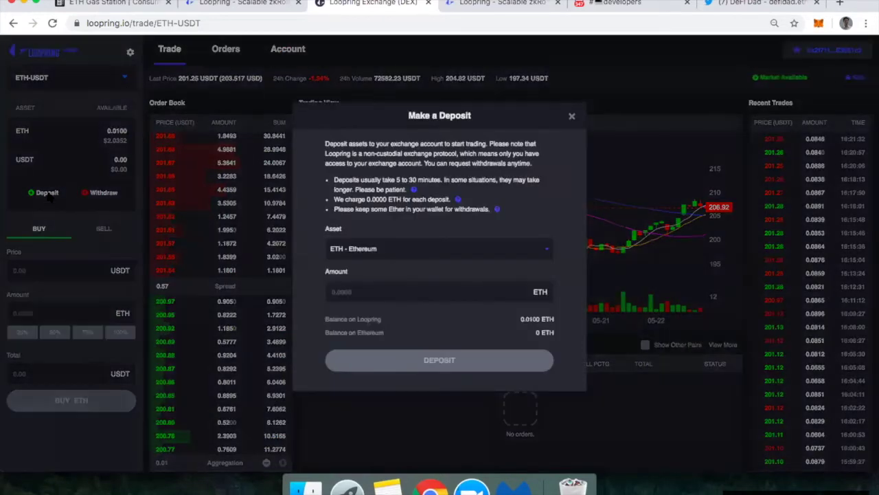
pyautogui.click(356, 249)
pyautogui.click(364, 337)
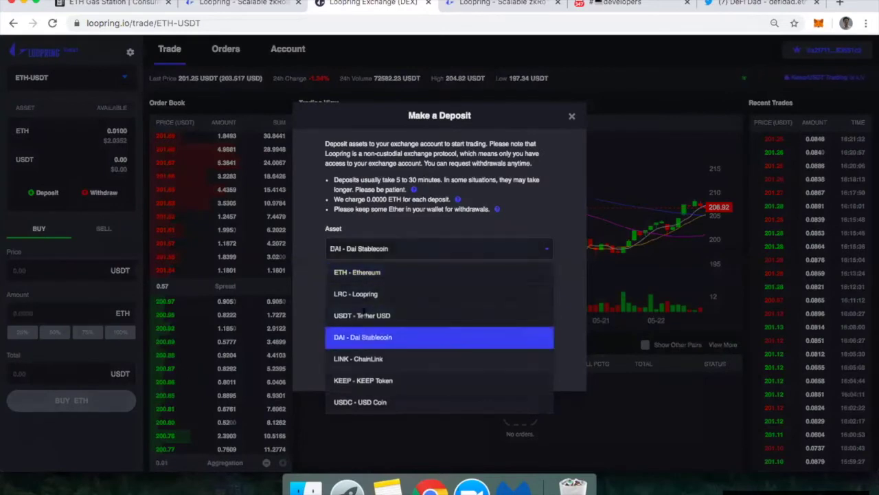
pyautogui.click(350, 291)
pyautogui.write('100')
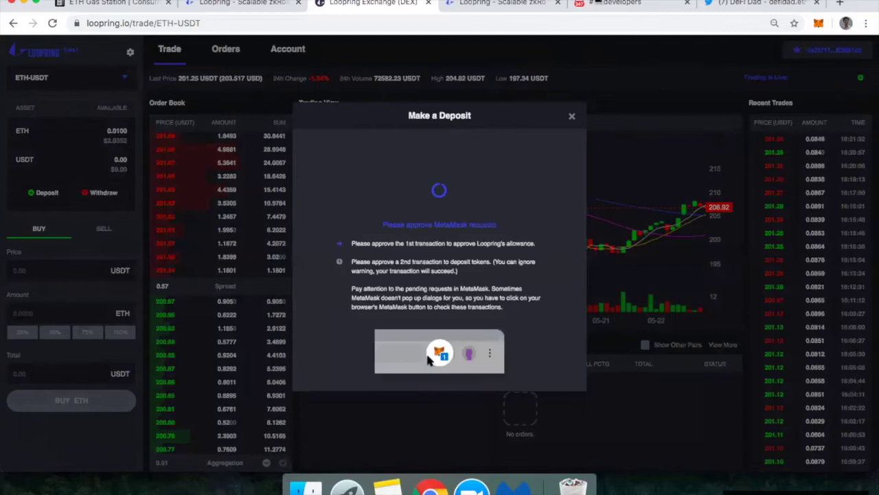
pyautogui.click(429, 361)
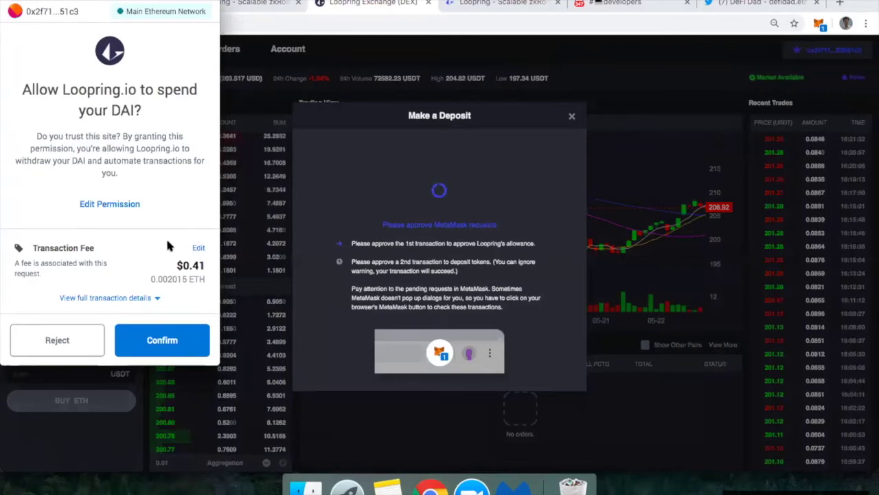
# Step: Replace the unlimited DAI allowance with a custom 100 DAI spend limit for Loopring.io
pyautogui.click(111, 297)
pyautogui.scroll(-3, 111, 292)
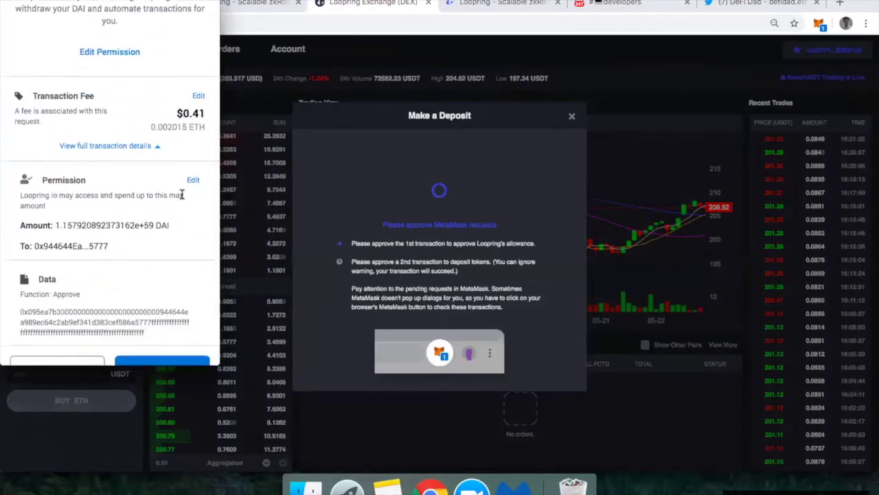
pyautogui.click(193, 181)
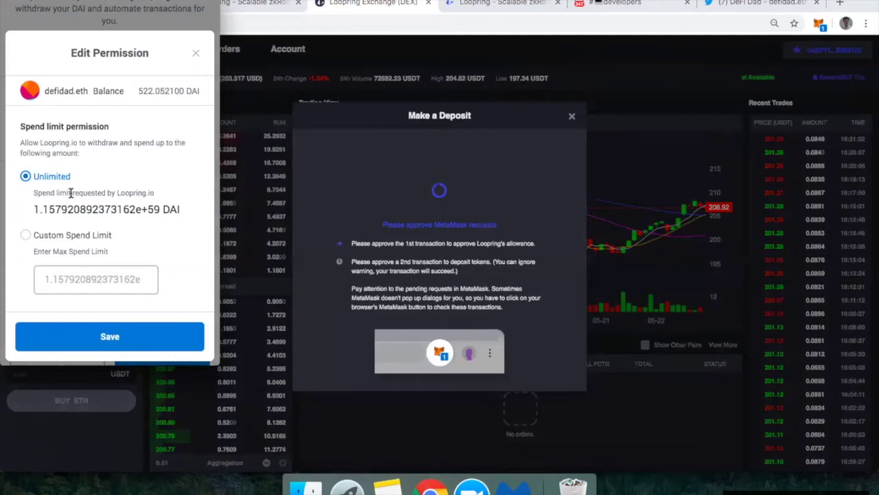
pyautogui.click(25, 234)
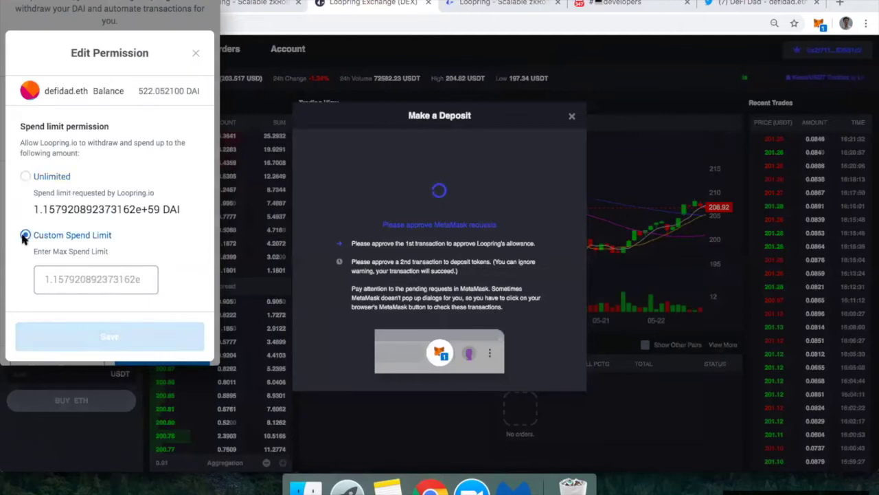
pyautogui.click(58, 278)
pyautogui.write('100')
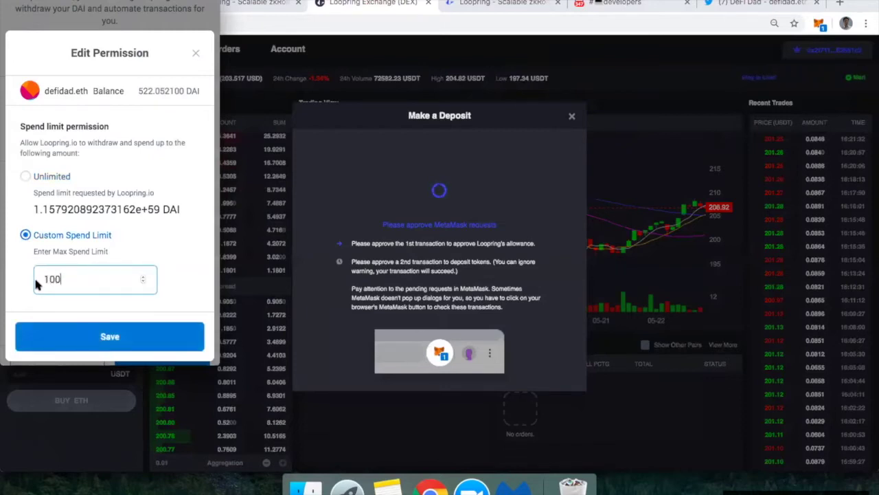
pyautogui.click(16, 275)
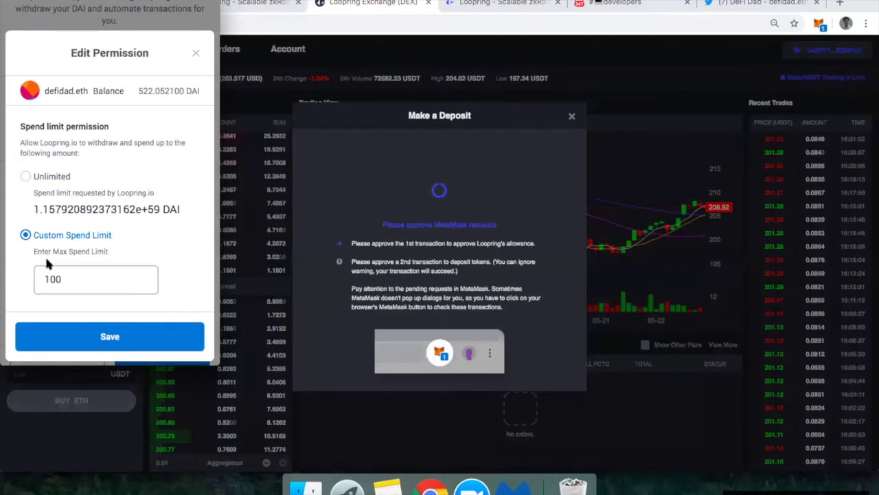
pyautogui.scroll(-1, 71, 261)
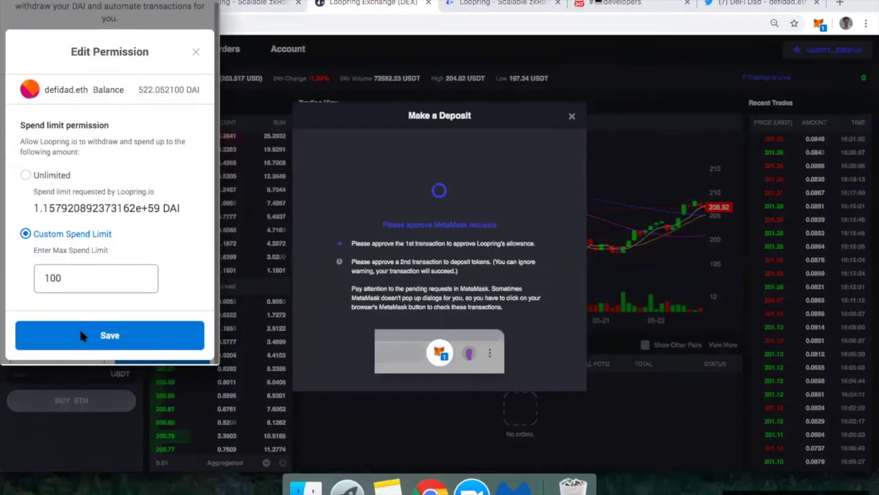
pyautogui.click(70, 344)
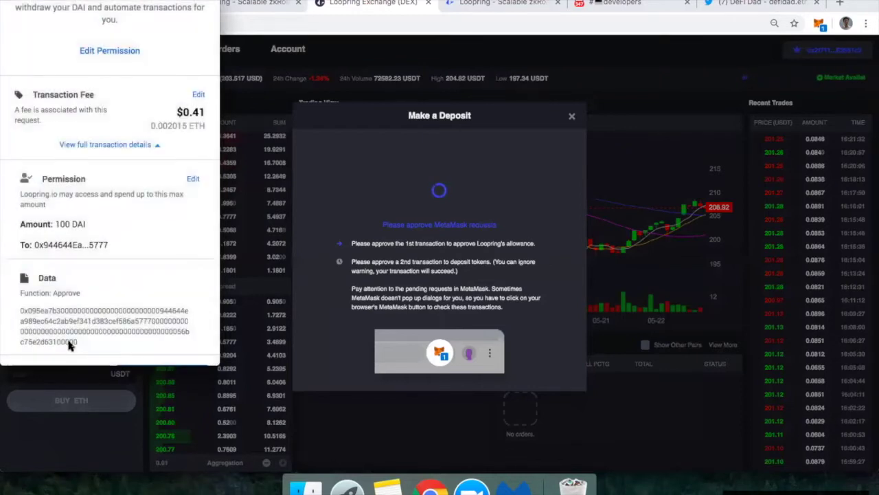
pyautogui.scroll(4, 157, 245)
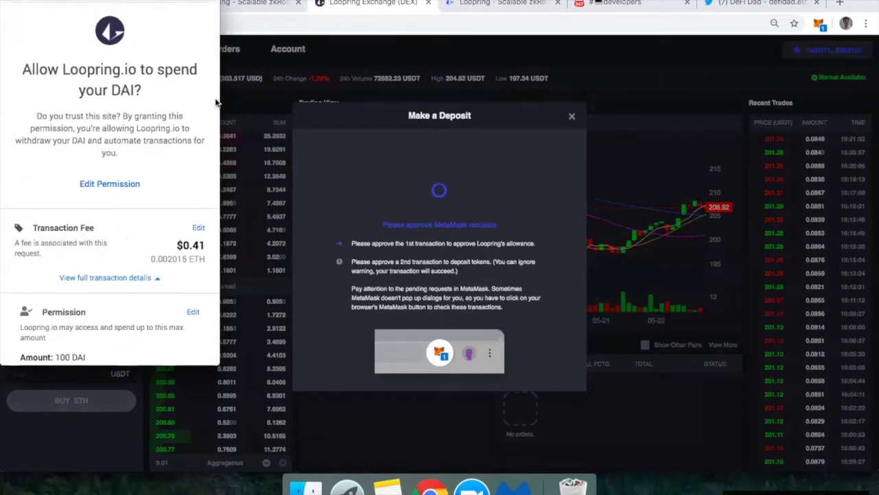
# Step: Inspect the advanced gas settings (20.15 gwei, limit 100000) and close without changes
pyautogui.click(198, 232)
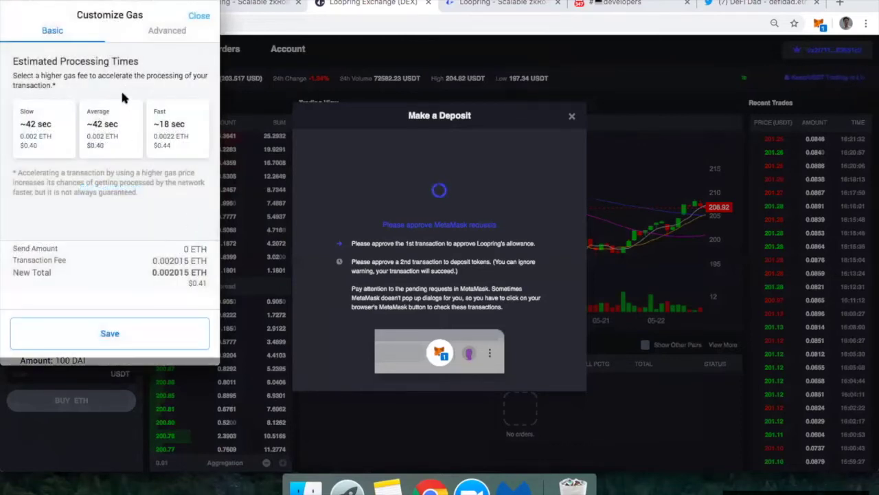
pyautogui.click(163, 38)
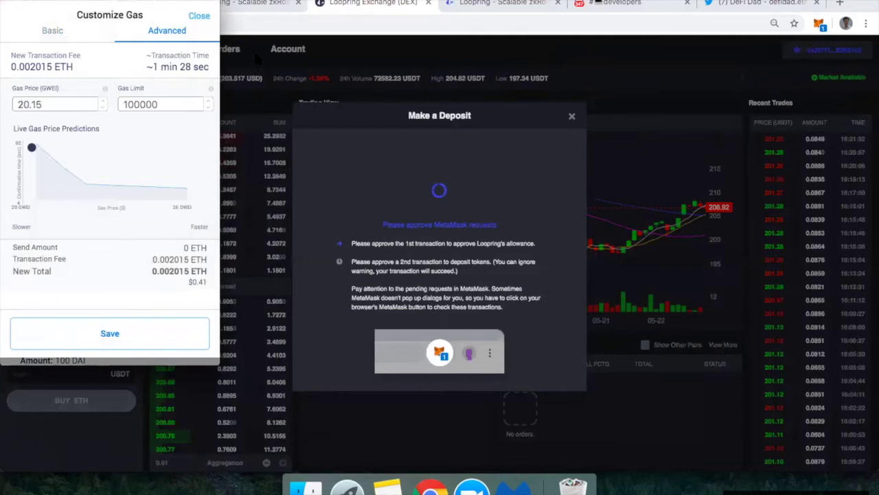
pyautogui.click(356, 40)
# Step: Reload ETH Gas Station to get updated 23, 20 and 20 Gwei recommendations
pyautogui.click(109, 4)
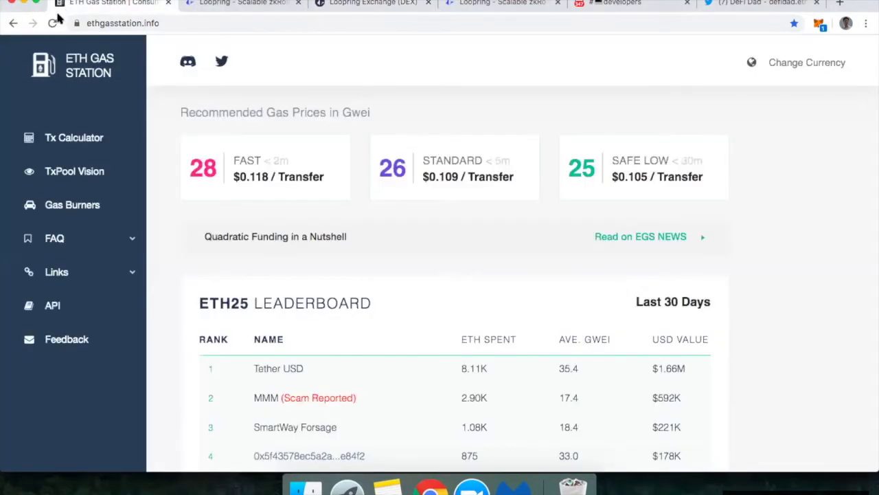
pyautogui.click(54, 23)
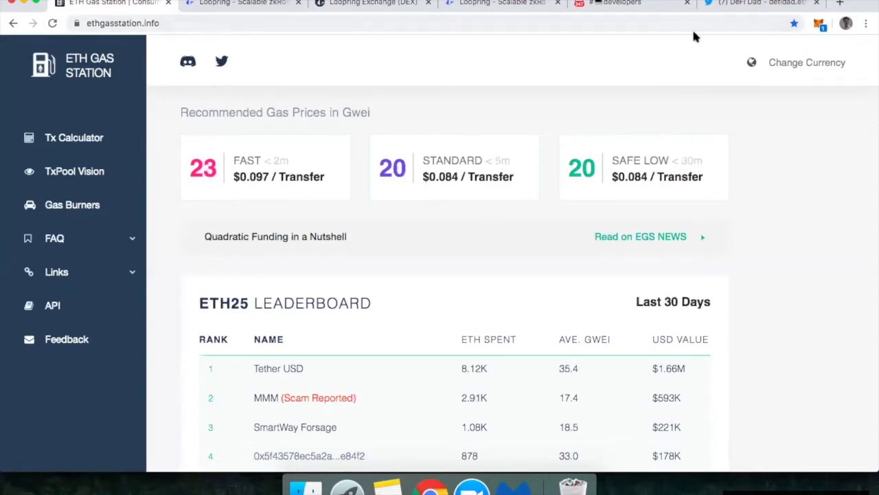
# Step: Set the DAI approval's advanced gas price to 20.2 gwei, save, and confirm Loopring.io's 100 DAI allowance
pyautogui.click(819, 24)
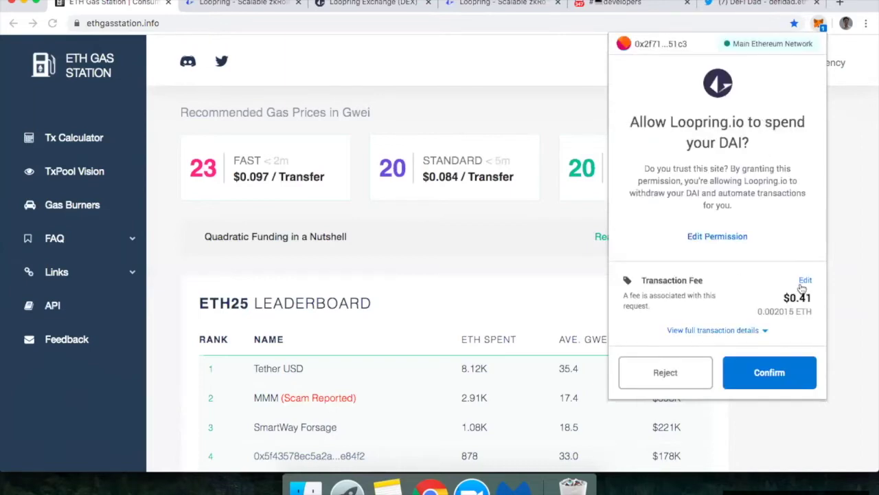
pyautogui.click(805, 280)
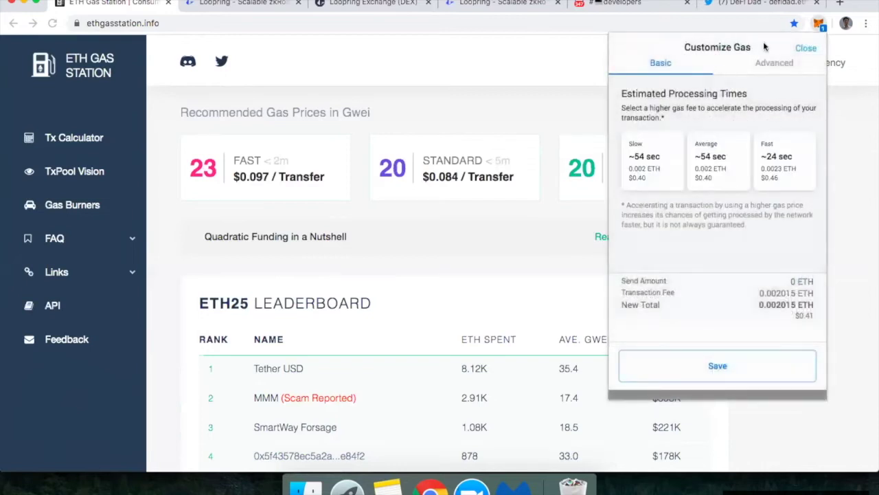
pyautogui.click(773, 65)
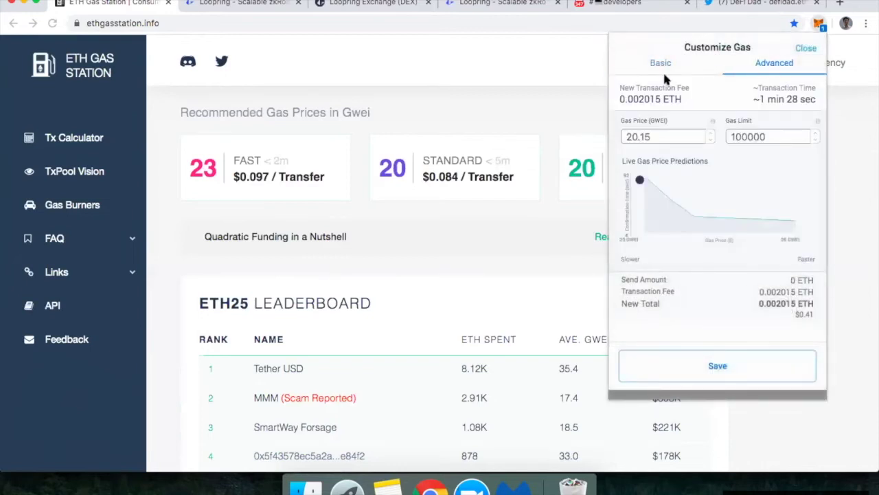
pyautogui.click(661, 134)
pyautogui.press('BackSpace')
pyautogui.press('BackSpace')
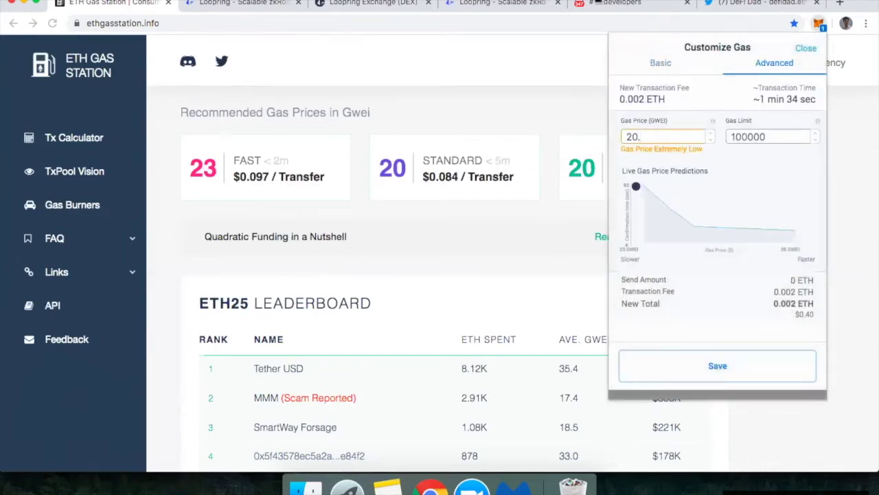
pyautogui.click(679, 113)
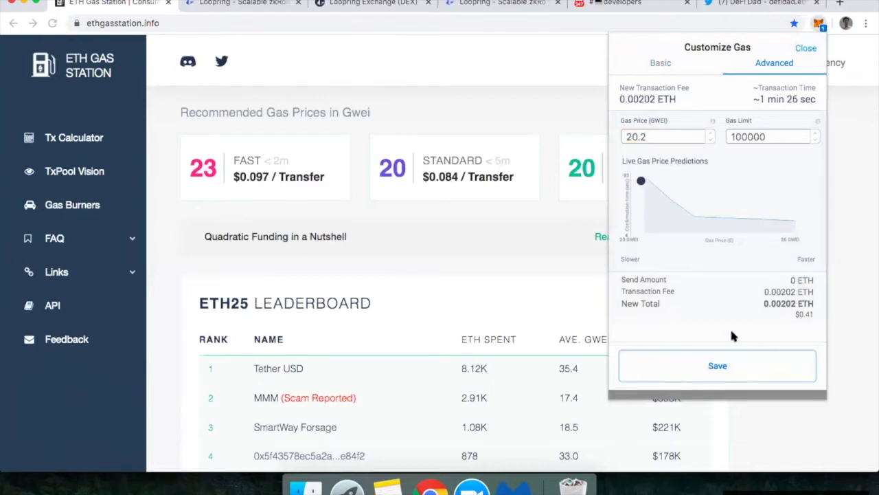
pyautogui.click(696, 367)
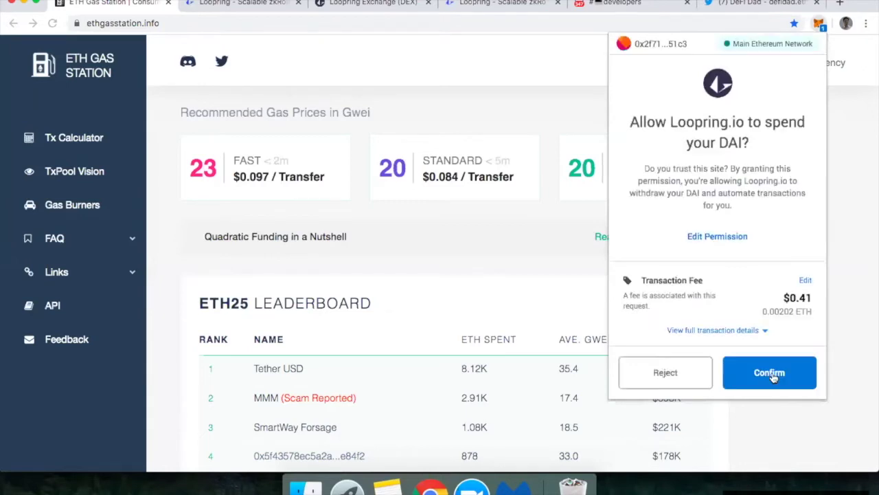
pyautogui.click(771, 374)
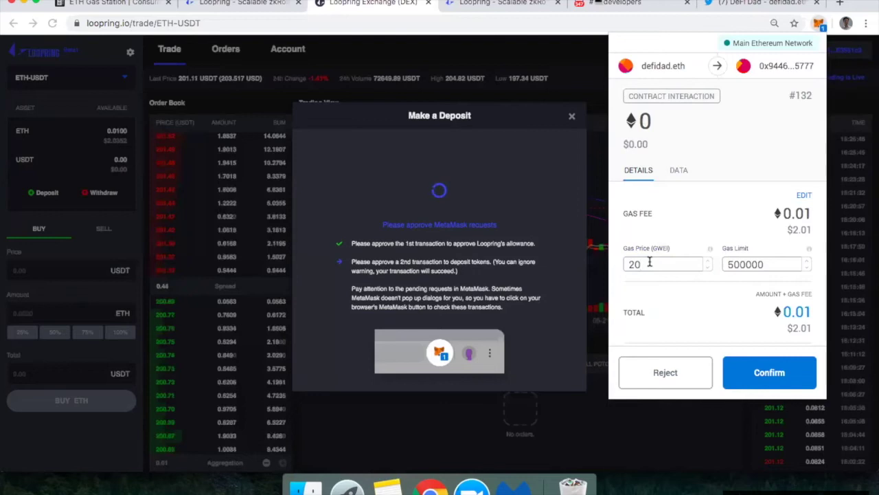
# Step: Change the deposit transaction's gas price from 20 to 20.2 gwei and confirm it
pyautogui.write('.2')
pyautogui.press('Return')
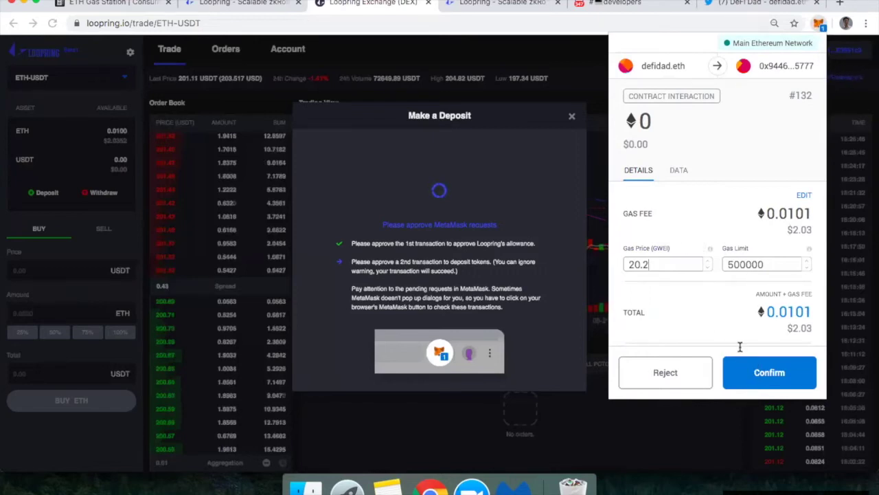
pyautogui.click(750, 371)
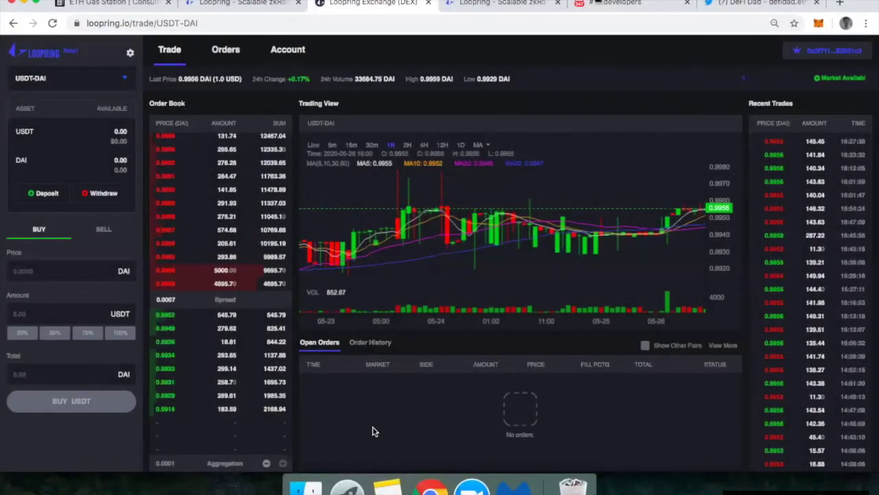
# Step: Check the Account page's Deposits list for the 100 DAI deposit
pyautogui.click(283, 51)
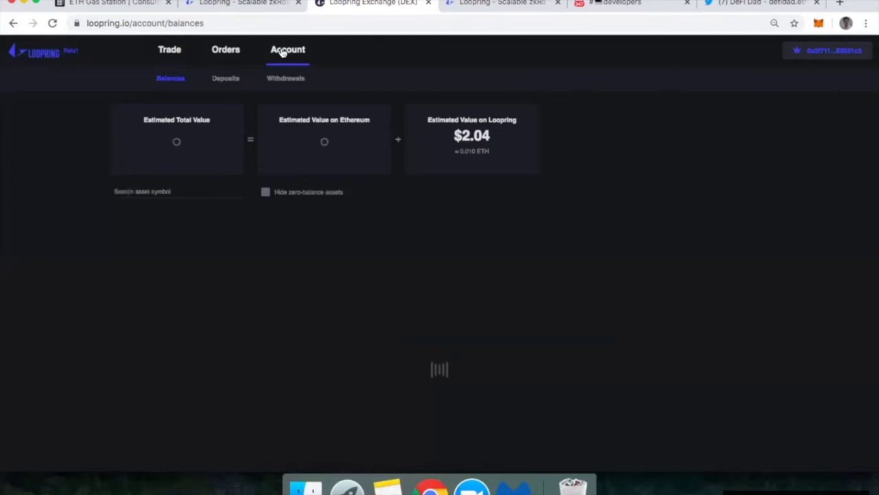
pyautogui.click(229, 81)
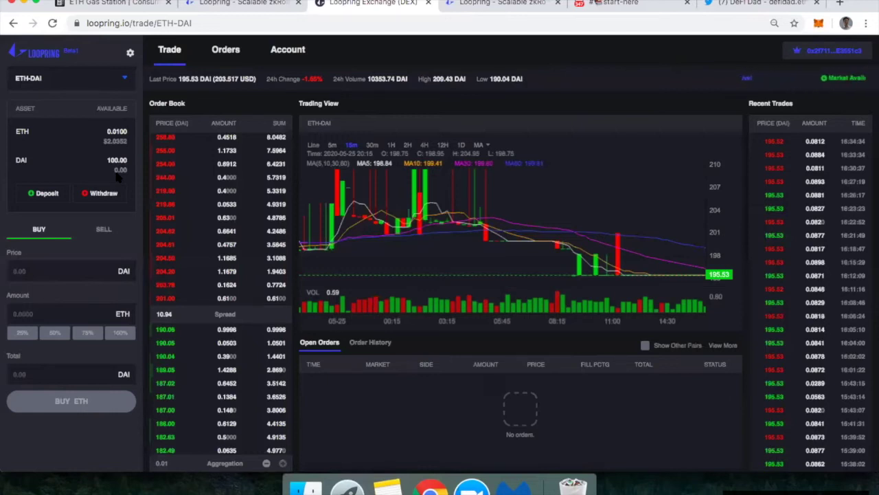
# Step: Recheck the 100 DAI deposit under Account > Deposits, then return to the Trade page
pyautogui.click(298, 53)
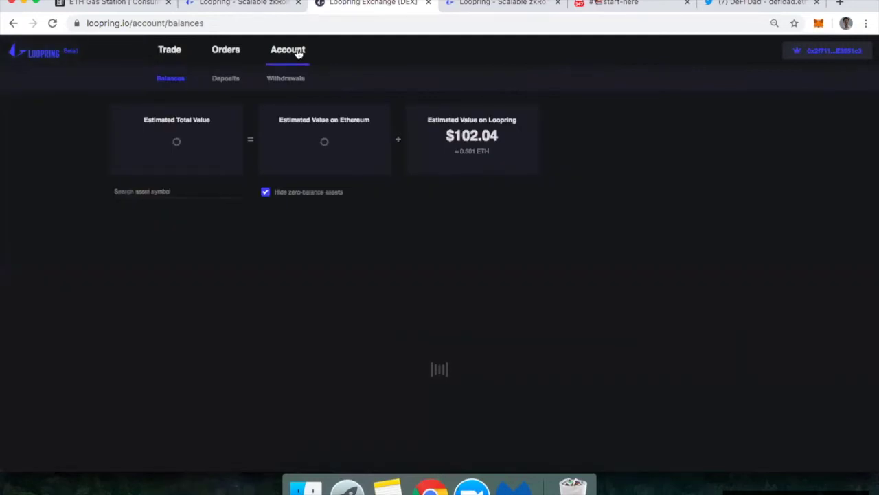
pyautogui.click(234, 77)
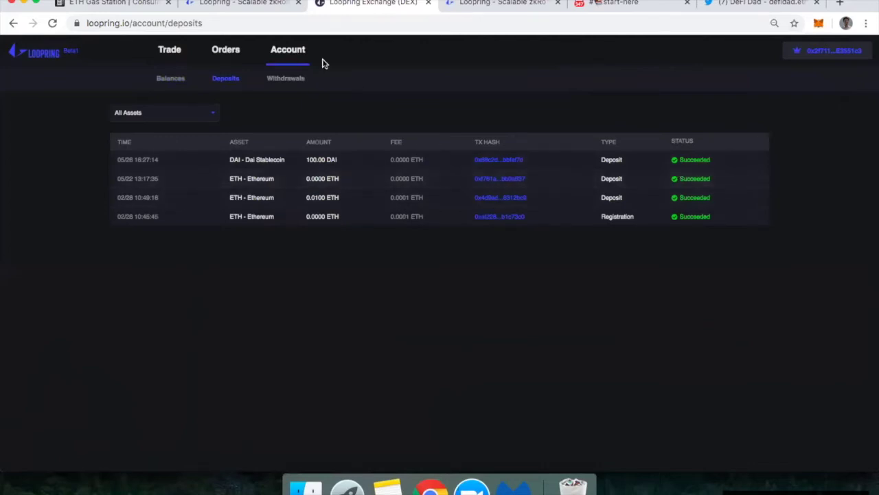
pyautogui.click(169, 49)
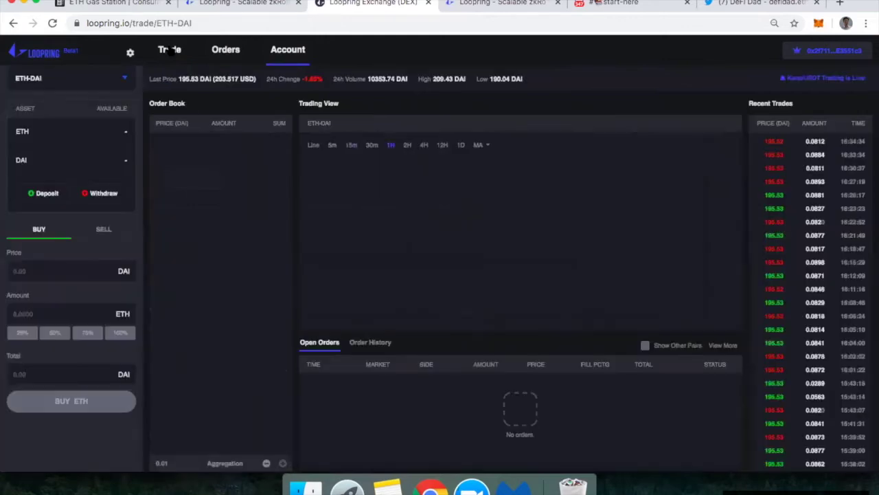
# Step: Filter the market list with 'dai' and select the ETH-DAI market
pyautogui.click(94, 78)
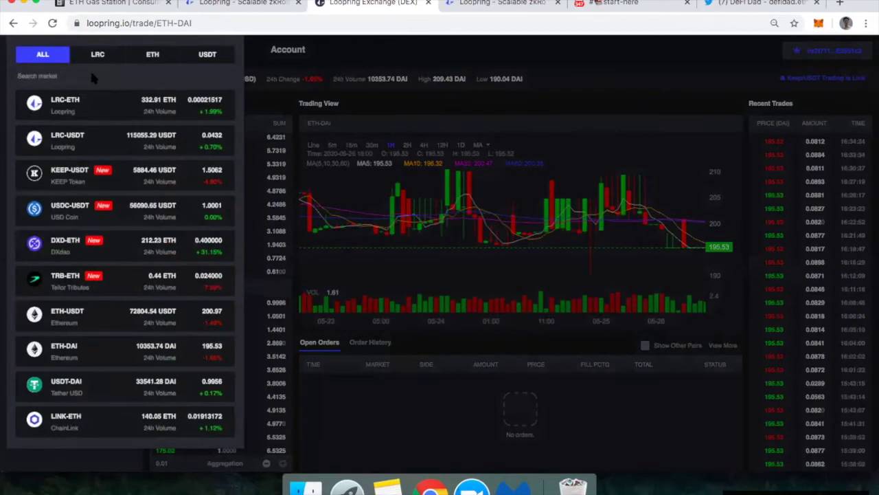
pyautogui.click(91, 74)
pyautogui.write('da')
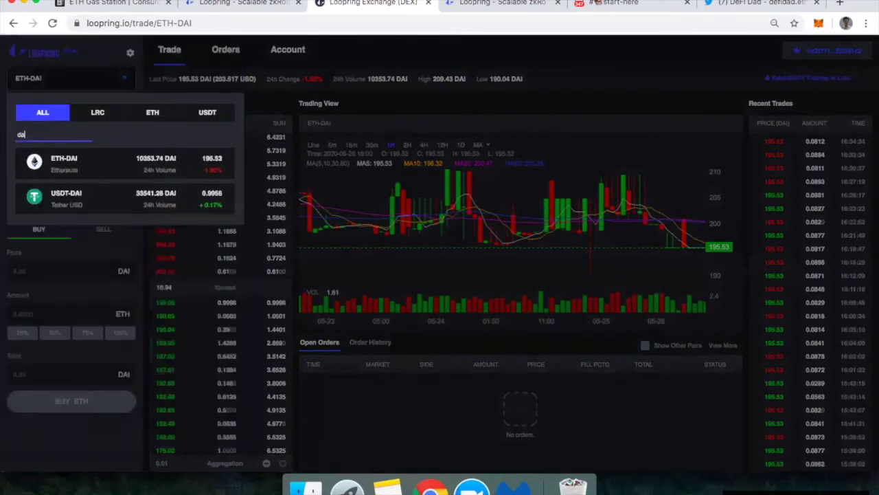
pyautogui.write('i')
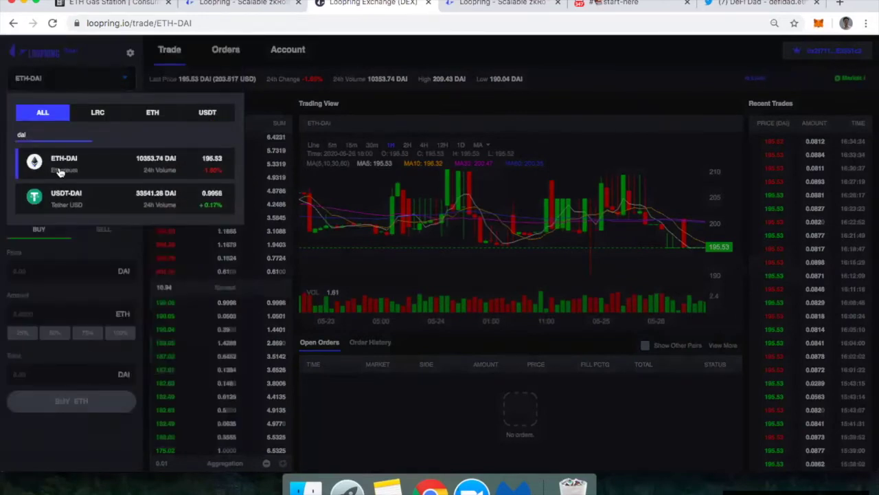
pyautogui.click(60, 169)
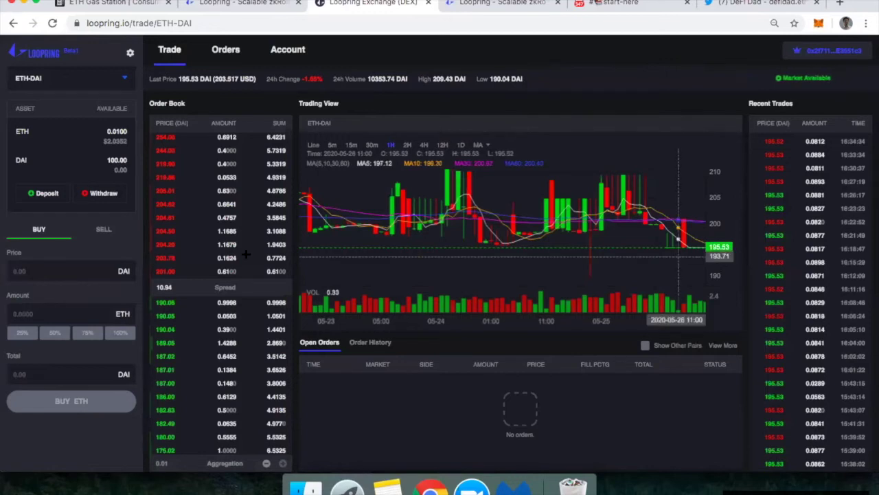
# Step: Place a buy order for 0.5115 ETH at 195.50 DAI, using the full 100 DAI balance
pyautogui.click(35, 273)
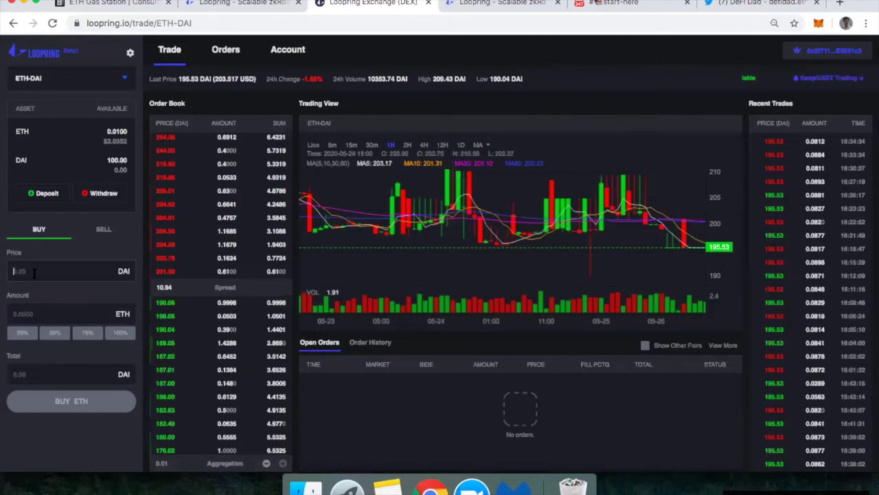
pyautogui.write('195.50')
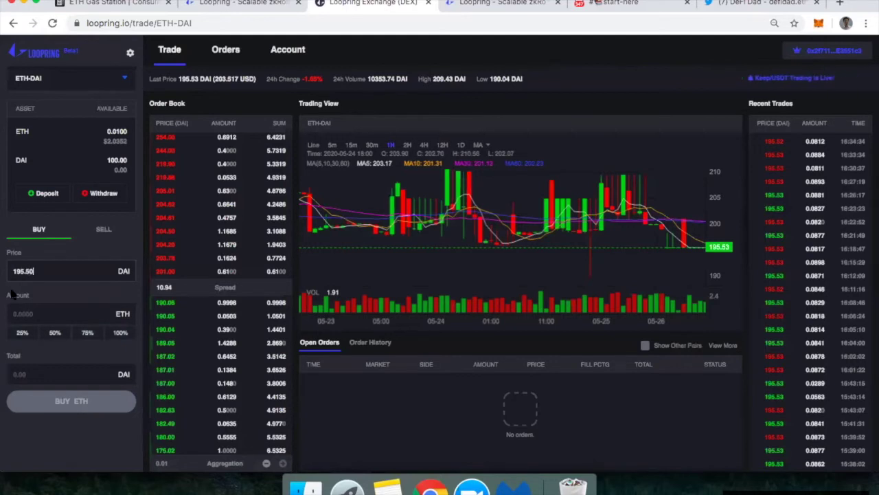
pyautogui.click(22, 315)
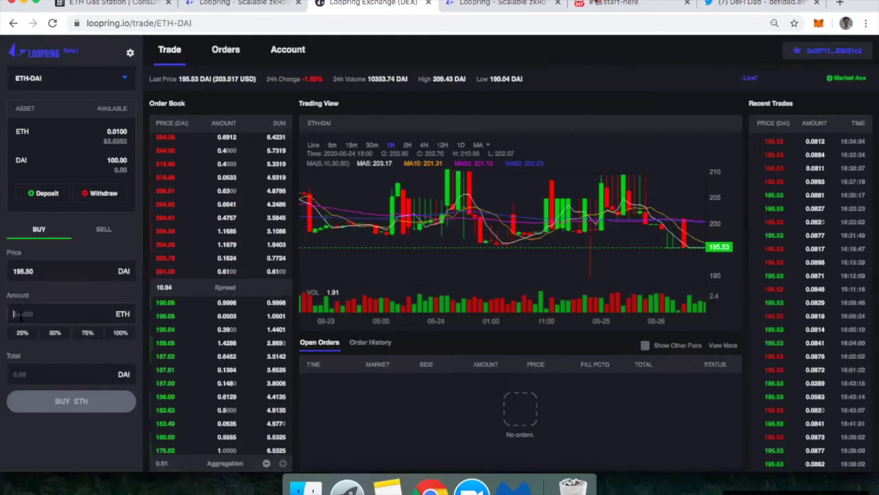
pyautogui.click(120, 333)
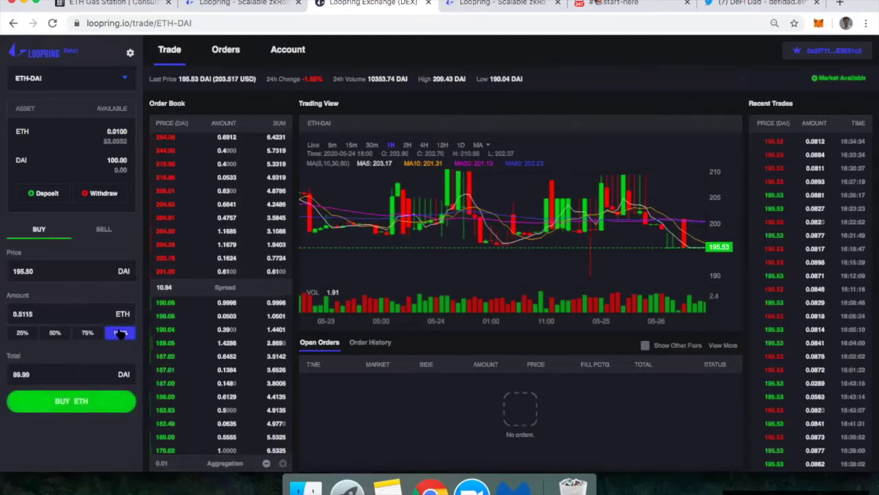
pyautogui.click(55, 333)
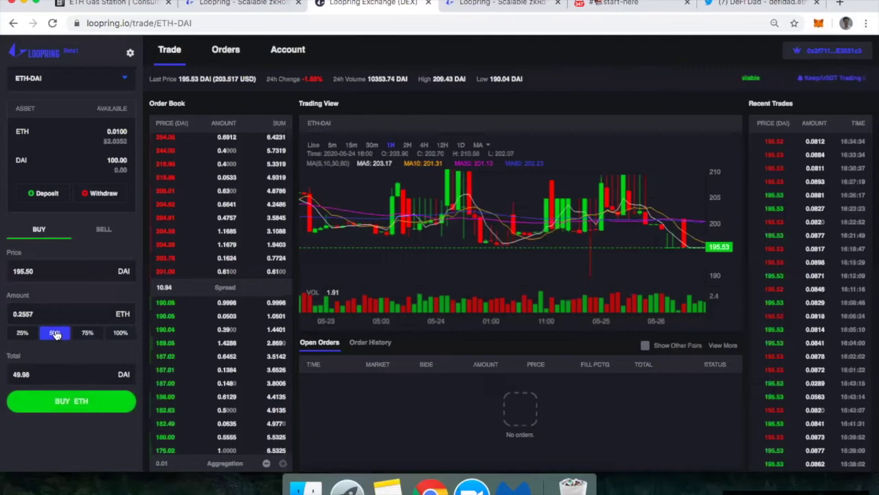
pyautogui.click(29, 374)
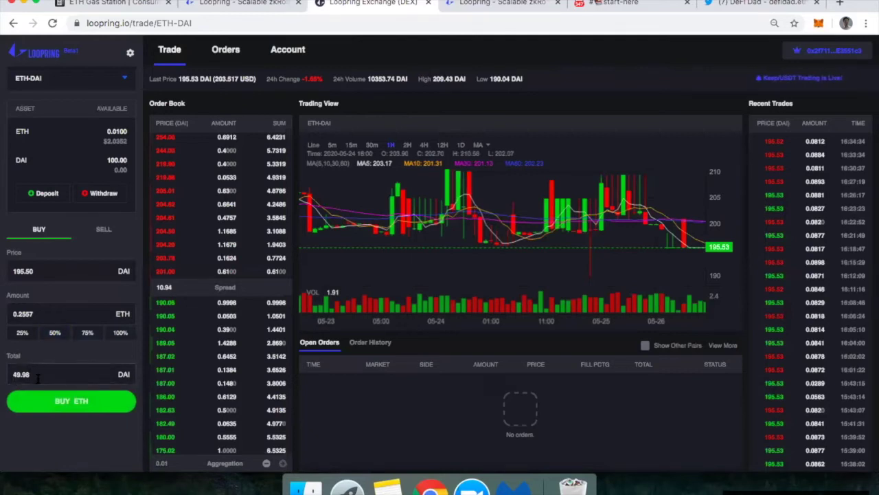
pyautogui.click(121, 332)
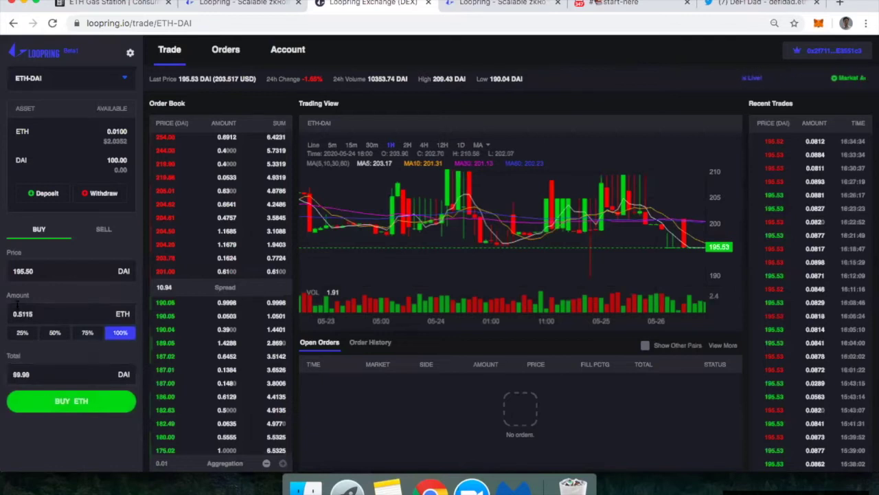
pyautogui.click(55, 332)
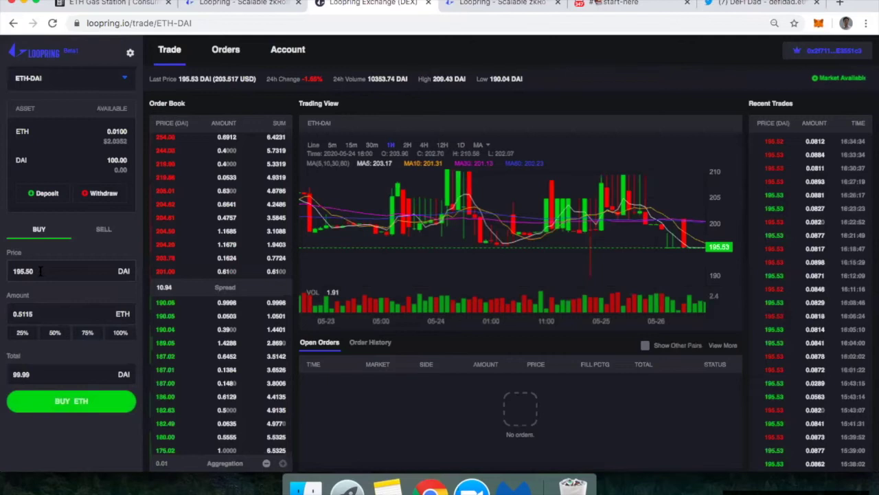
pyautogui.click(51, 400)
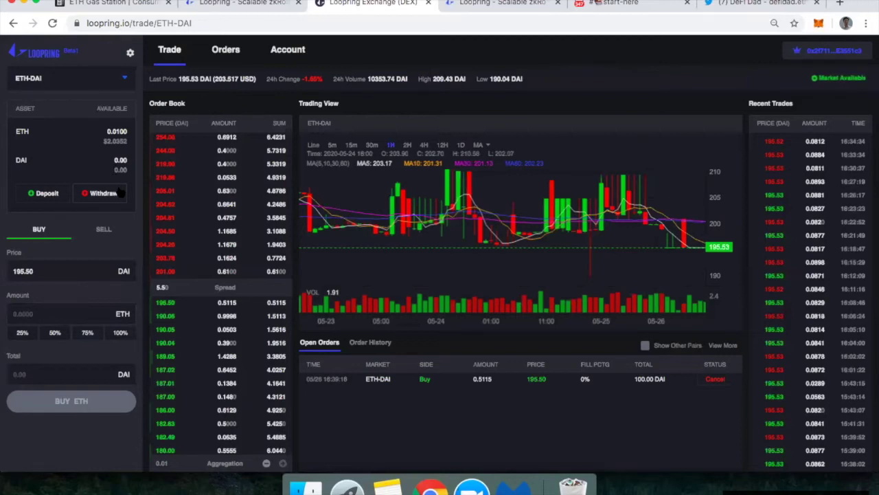
# Step: Cancel the ETH-DAI buy order from the Orders list and go back to Trade
pyautogui.click(226, 51)
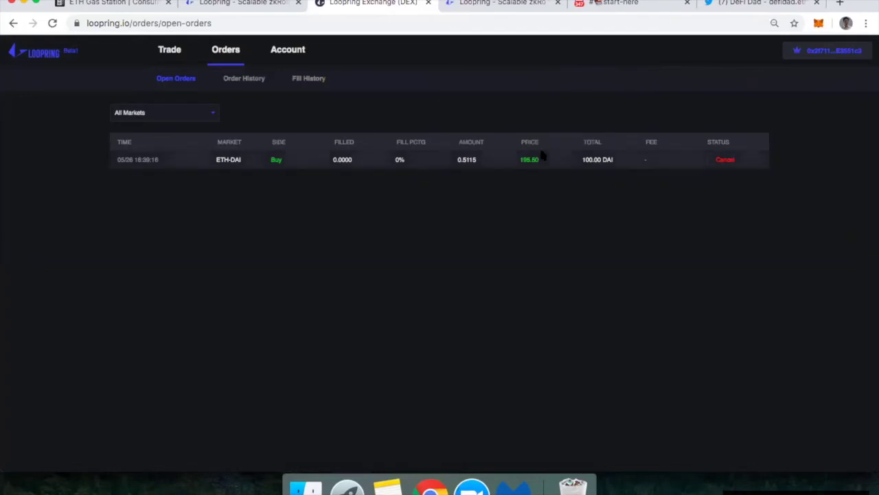
pyautogui.click(727, 160)
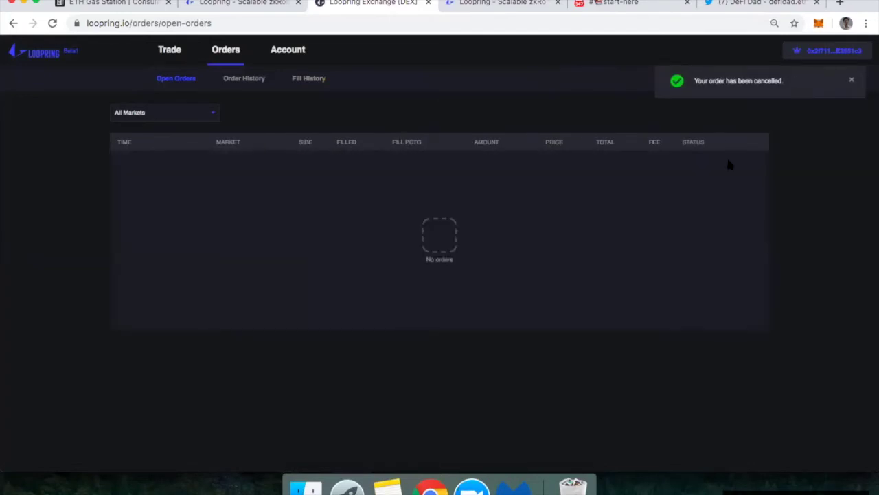
pyautogui.click(172, 57)
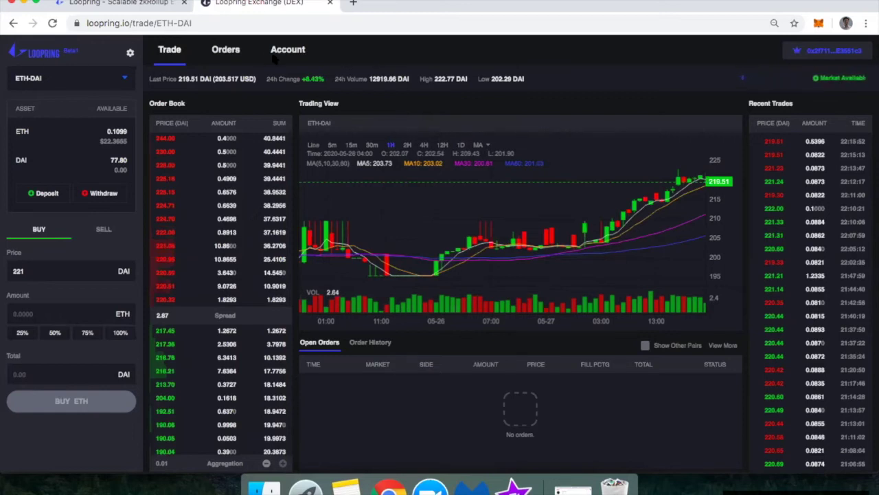
# Step: Review the Fill History under Orders, then return to the ETH-DAI trading page
pyautogui.click(229, 52)
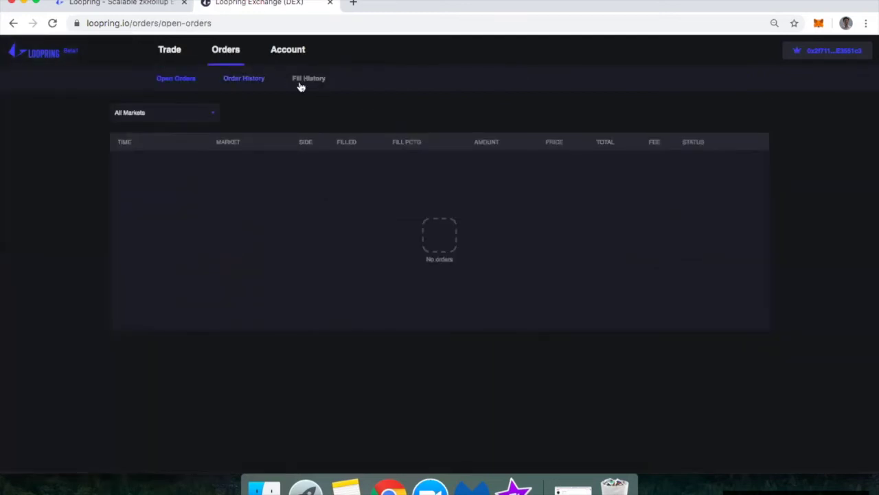
pyautogui.click(302, 81)
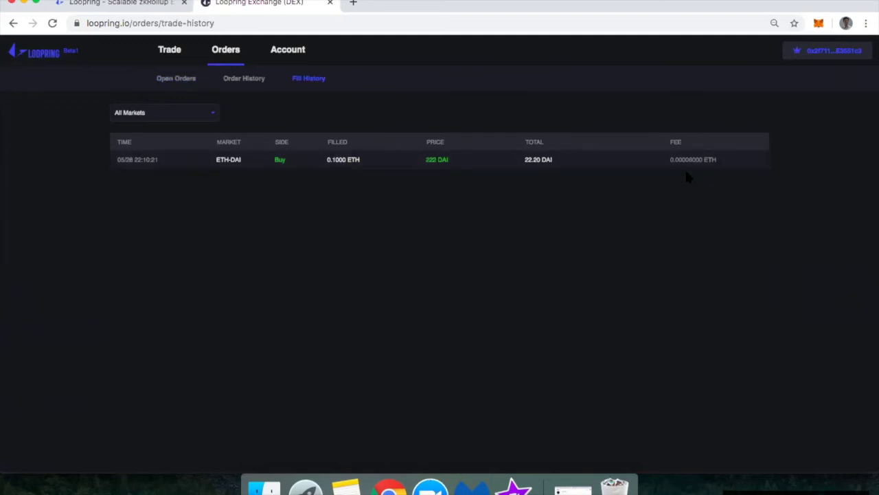
pyautogui.click(170, 51)
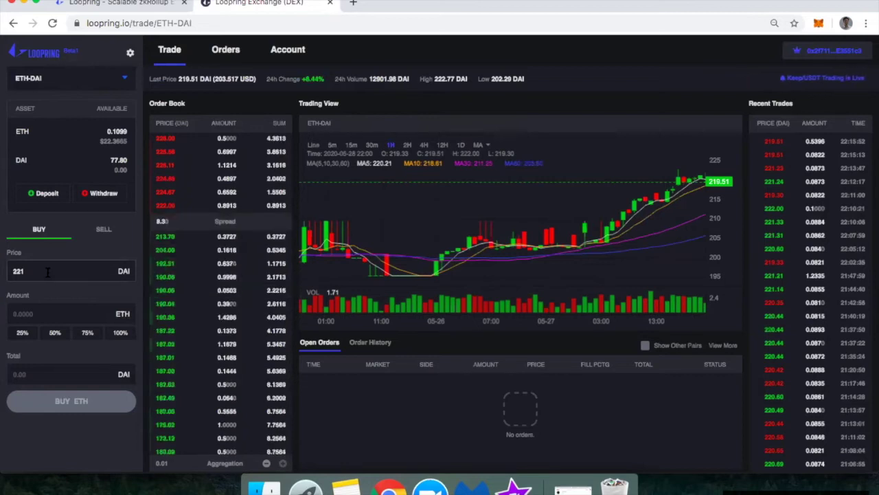
# Step: Place a sell order for 0.1 ETH at 218 DAI and check the account balances
pyautogui.click(102, 230)
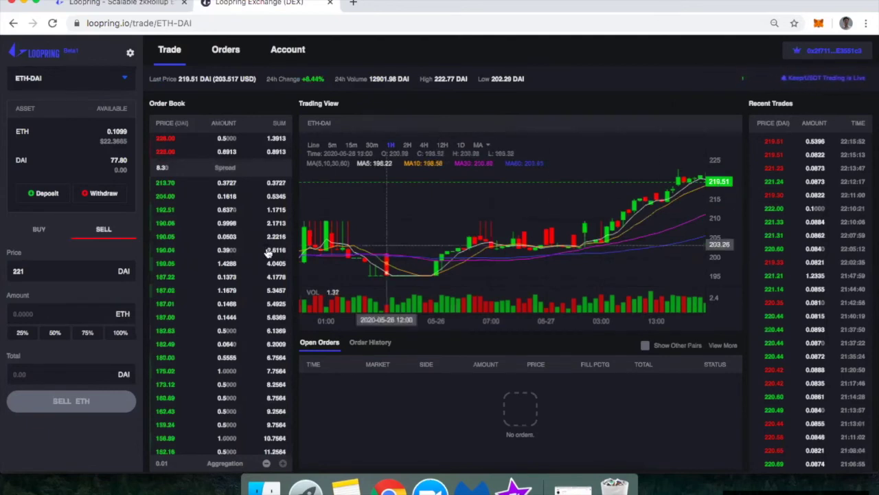
pyautogui.click(29, 314)
pyautogui.write('0')
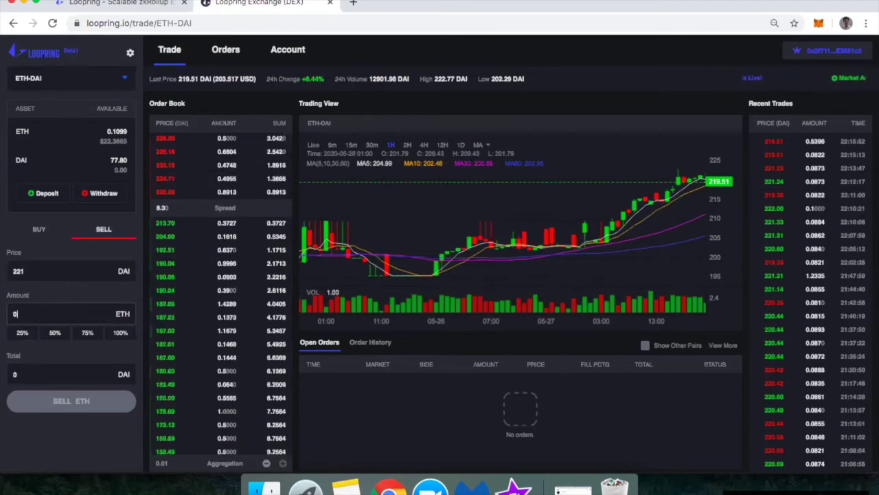
pyautogui.write('.1')
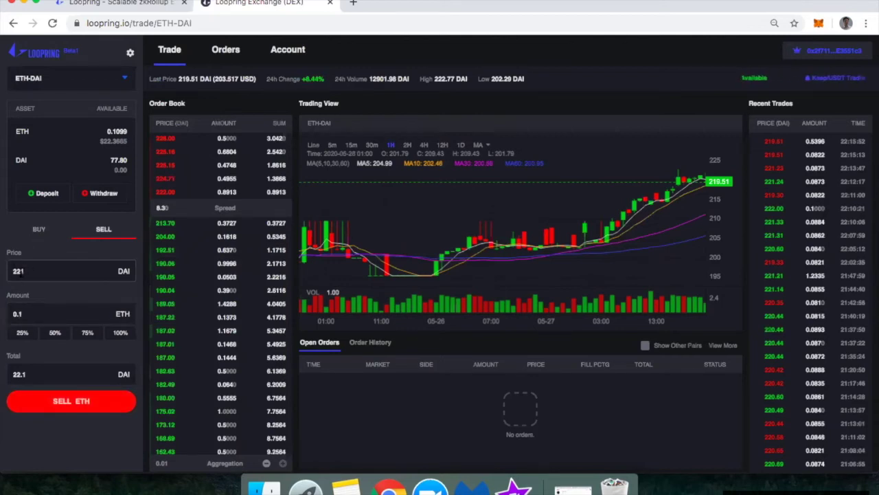
pyautogui.doubleClick(17, 270)
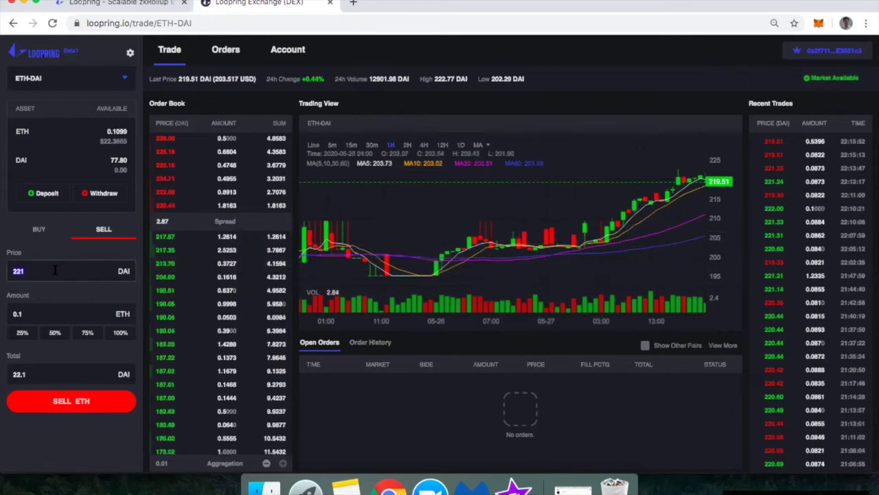
pyautogui.write('218')
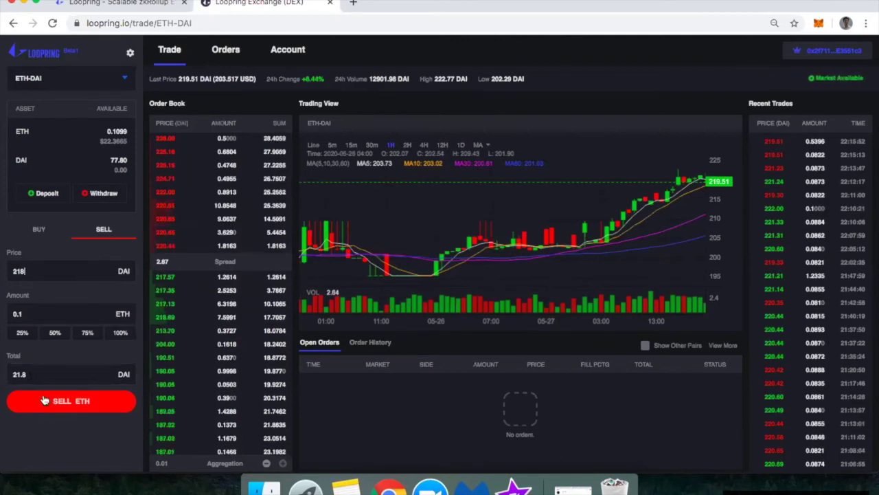
pyautogui.click(44, 400)
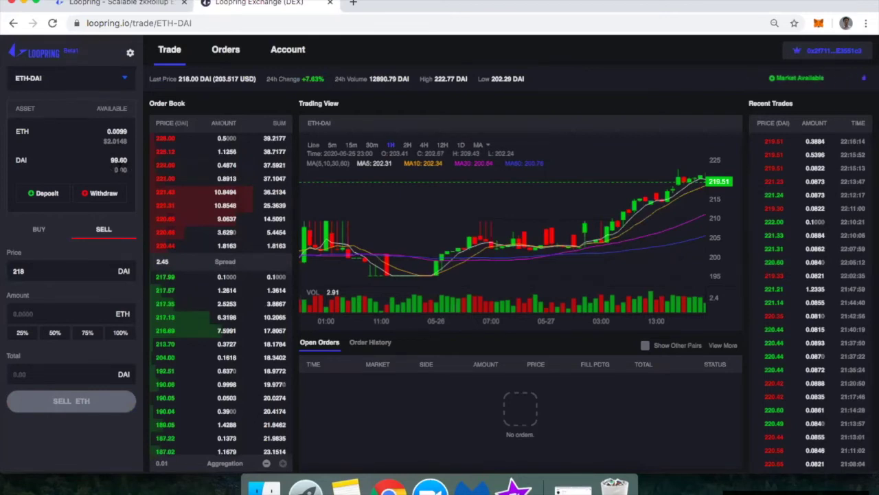
pyautogui.click(297, 52)
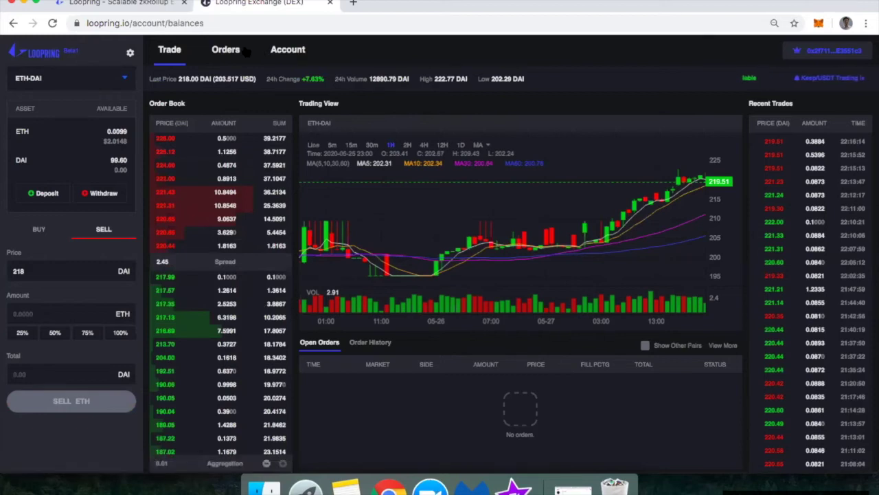
# Step: Check Open Orders and Fill History, then view Order History's four ETH-DAI orders
pyautogui.click(241, 54)
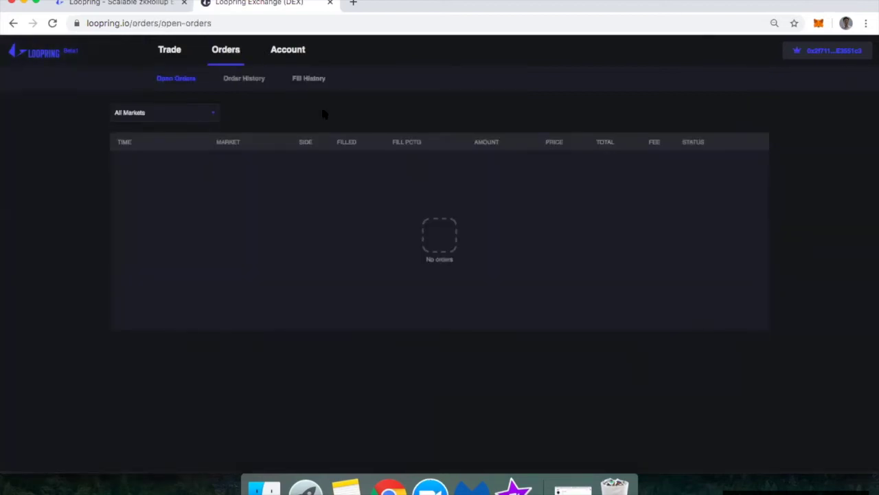
pyautogui.click(312, 79)
pyautogui.click(240, 79)
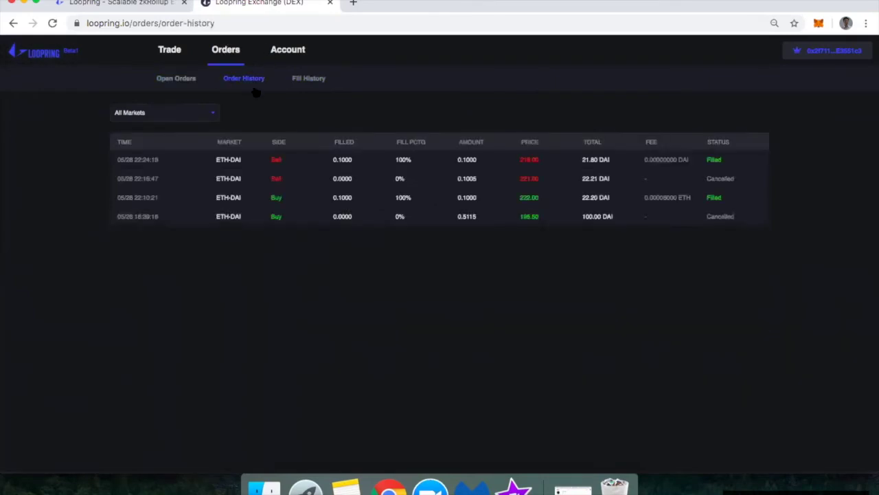
# Step: Open Fill History to look over the two completed fills again
pyautogui.click(297, 82)
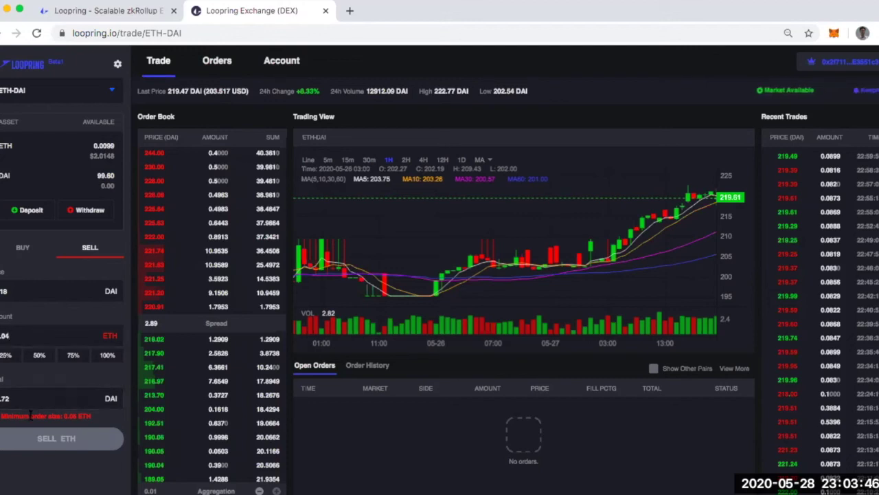
# Step: Try 50% of the ETH balance and toggle BUY/SELL; 0.04 ETH stays below the 0.05 minimum
pyautogui.click(21, 338)
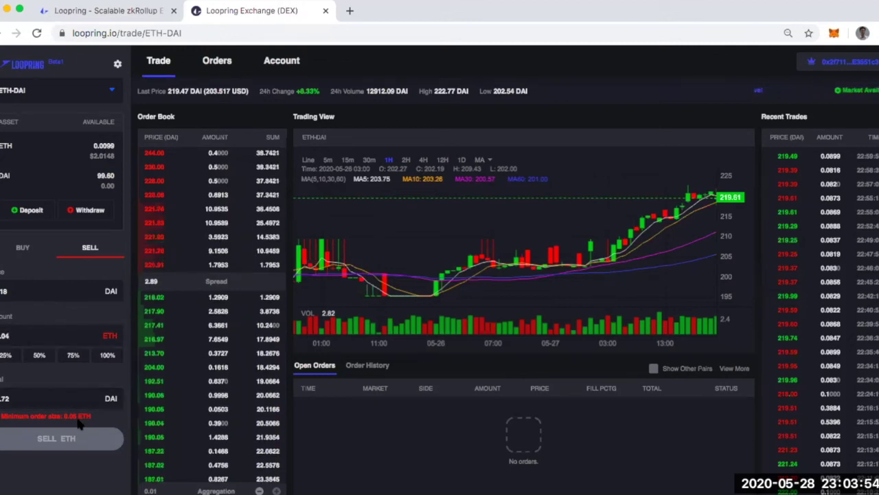
pyautogui.click(54, 357)
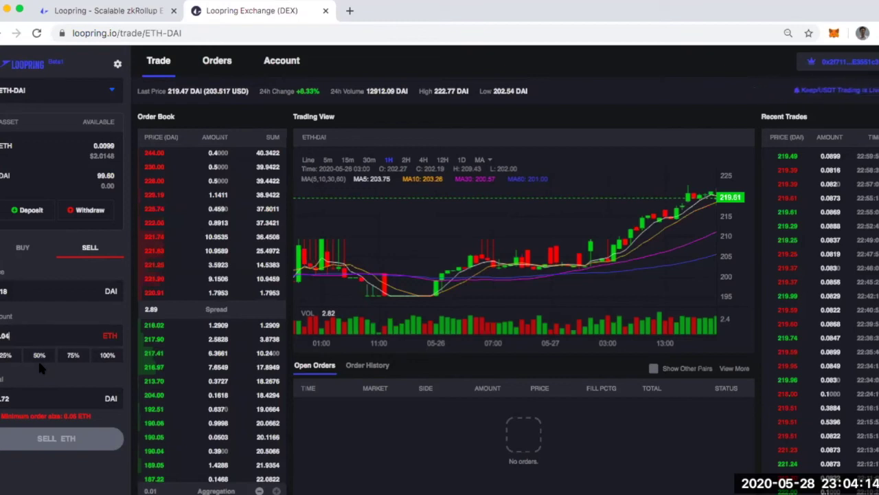
pyautogui.click(38, 356)
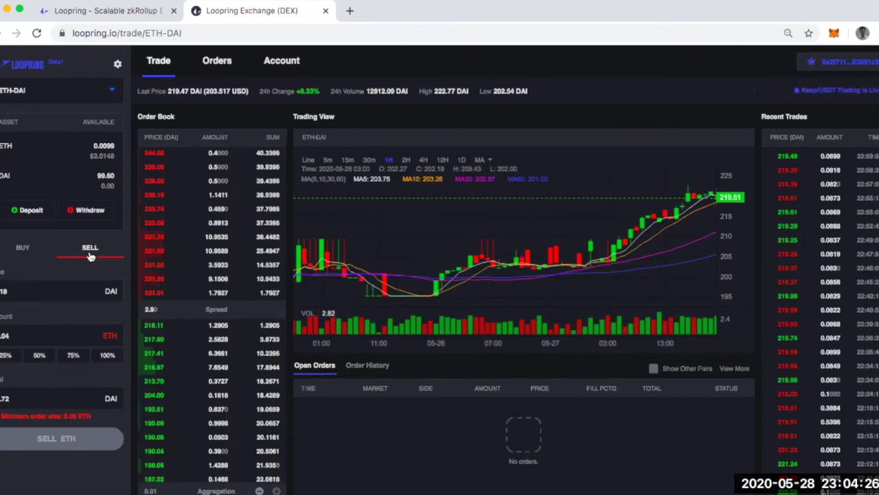
pyautogui.click(21, 250)
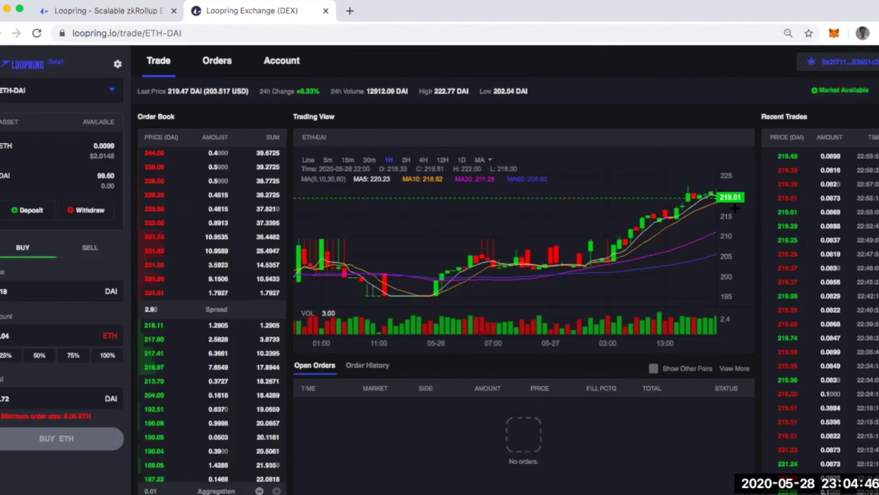
pyautogui.click(95, 250)
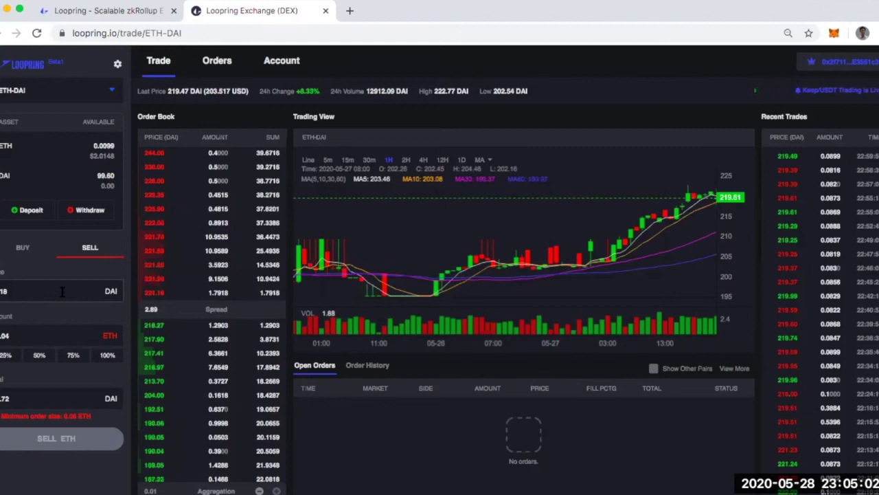
pyautogui.click(85, 213)
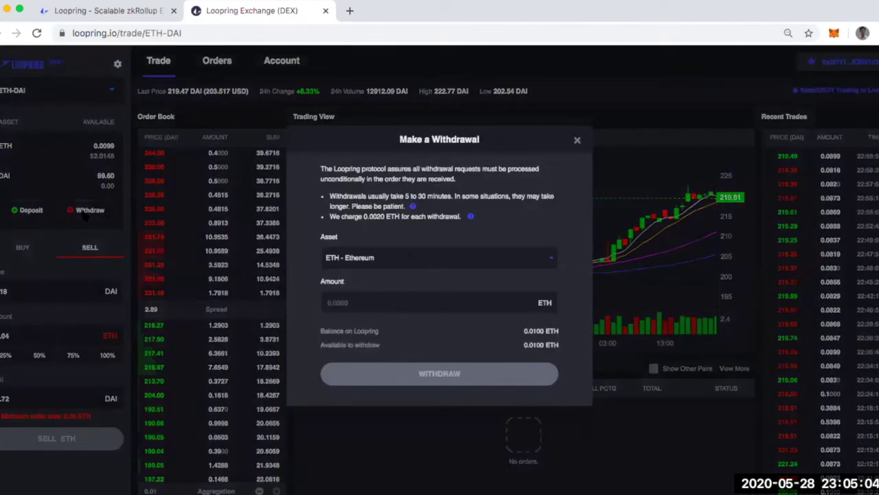